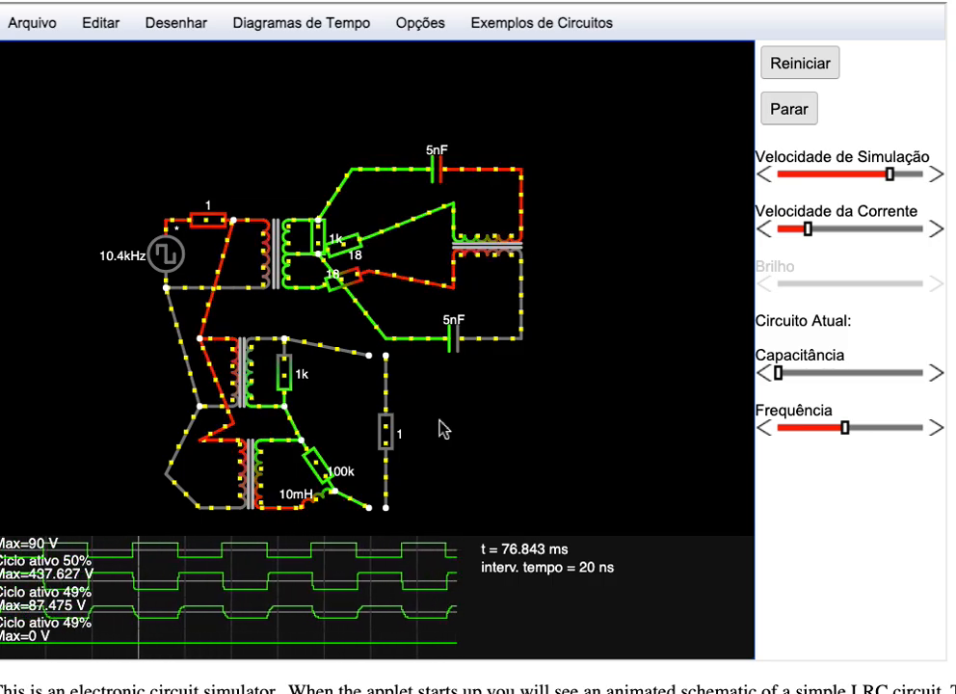
Step: Check the primary inductance, turns ratio and coupling coefficient of the transformer between the two 5 nF capacitor branches, leaving them as they are
mouse_move(456, 291)
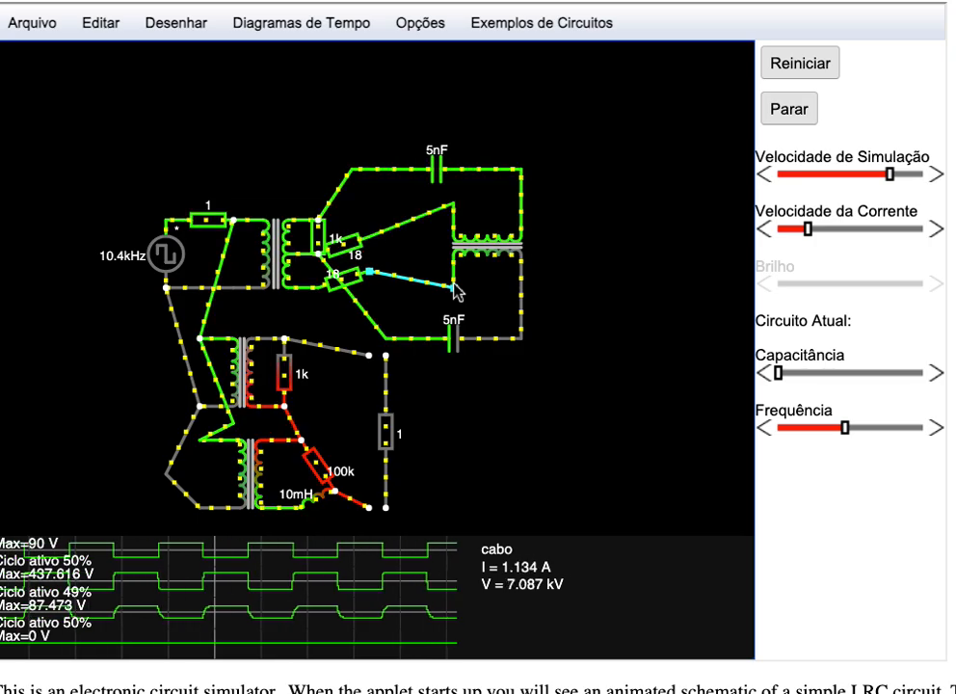
right_click(488, 248)
click(499, 257)
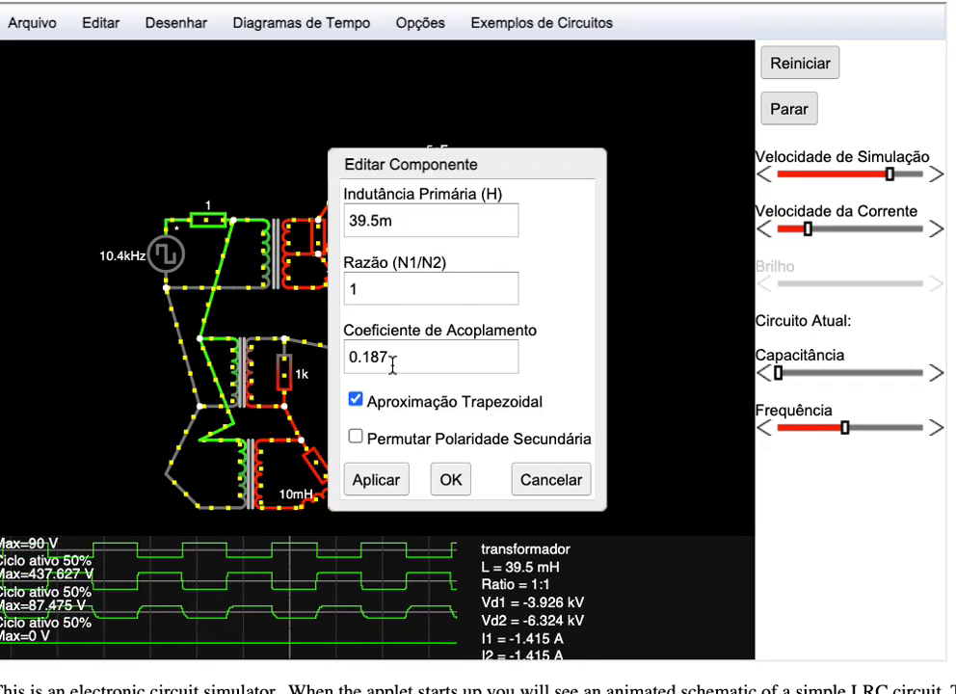
click(442, 478)
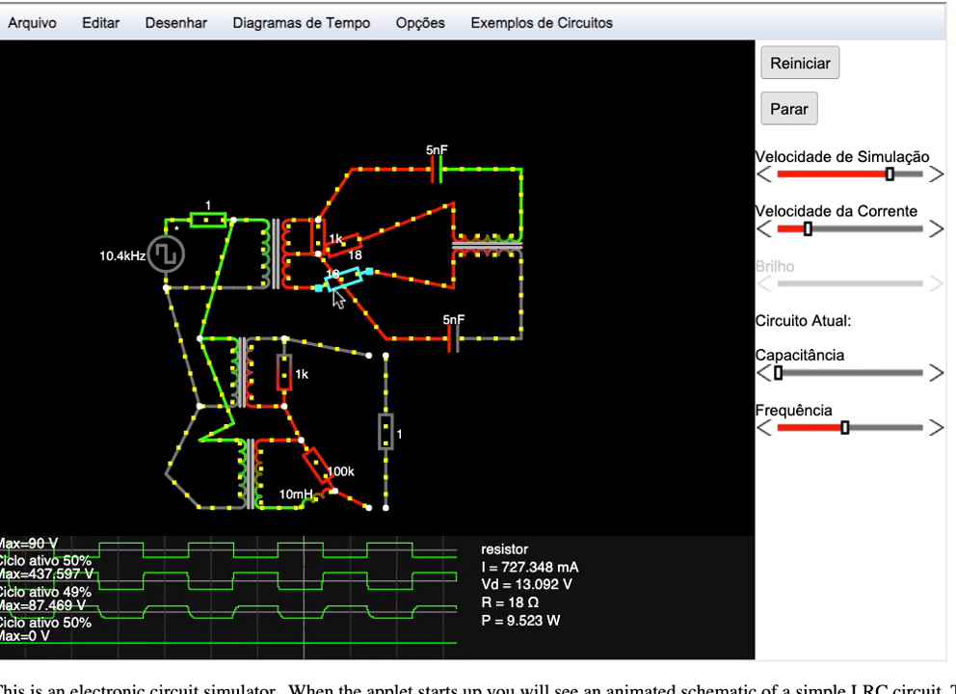
Step: Check the turns ratio and coupling coefficient of the middle transformer beside the lower 1k resistor
right_click(246, 369)
click(282, 380)
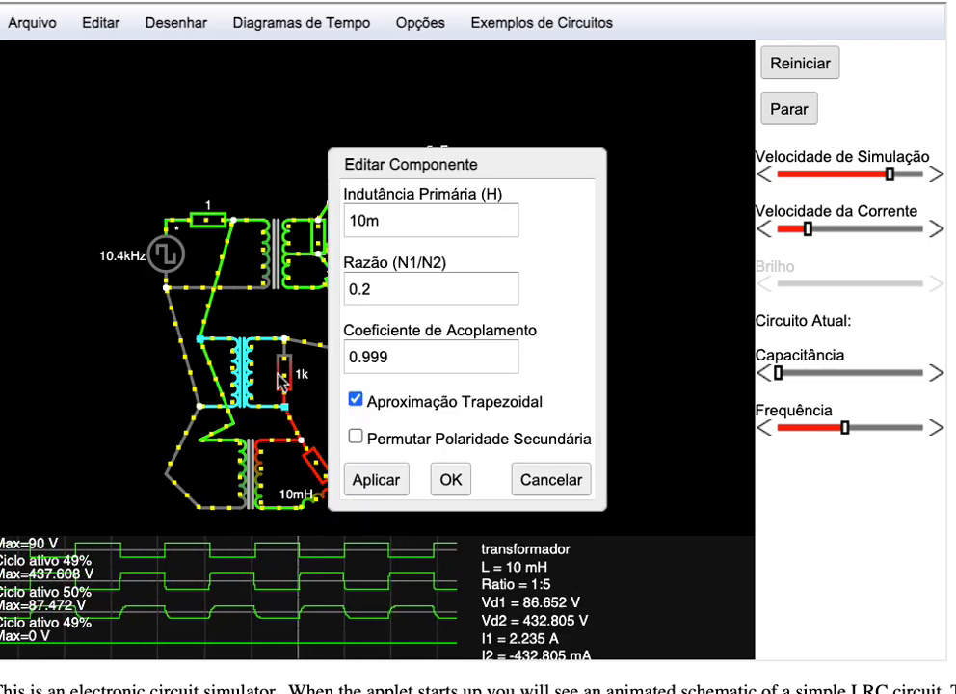
click(383, 358)
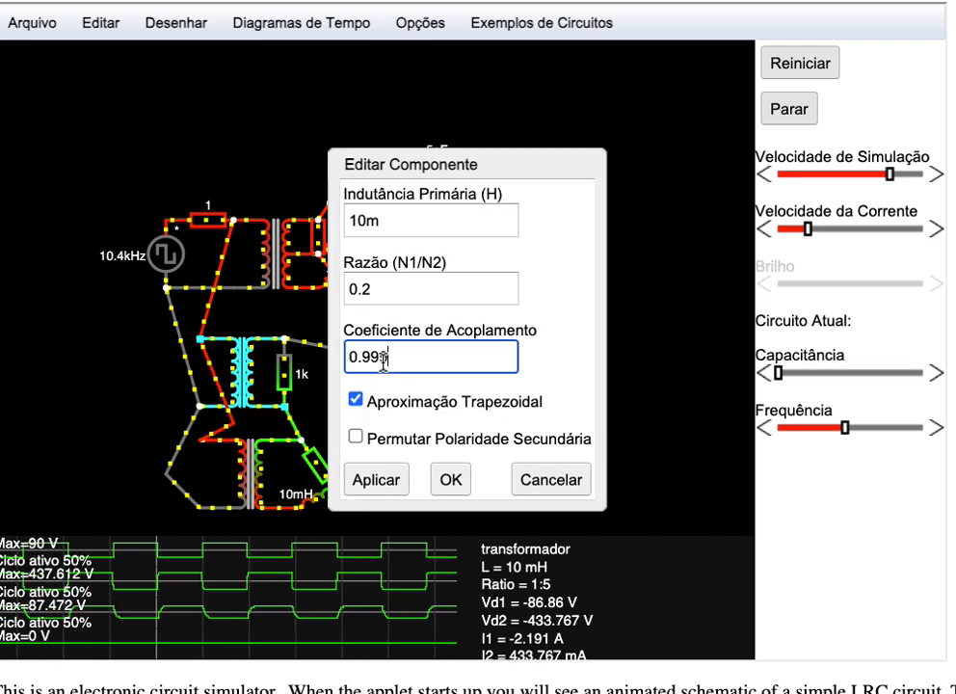
double_click(382, 296)
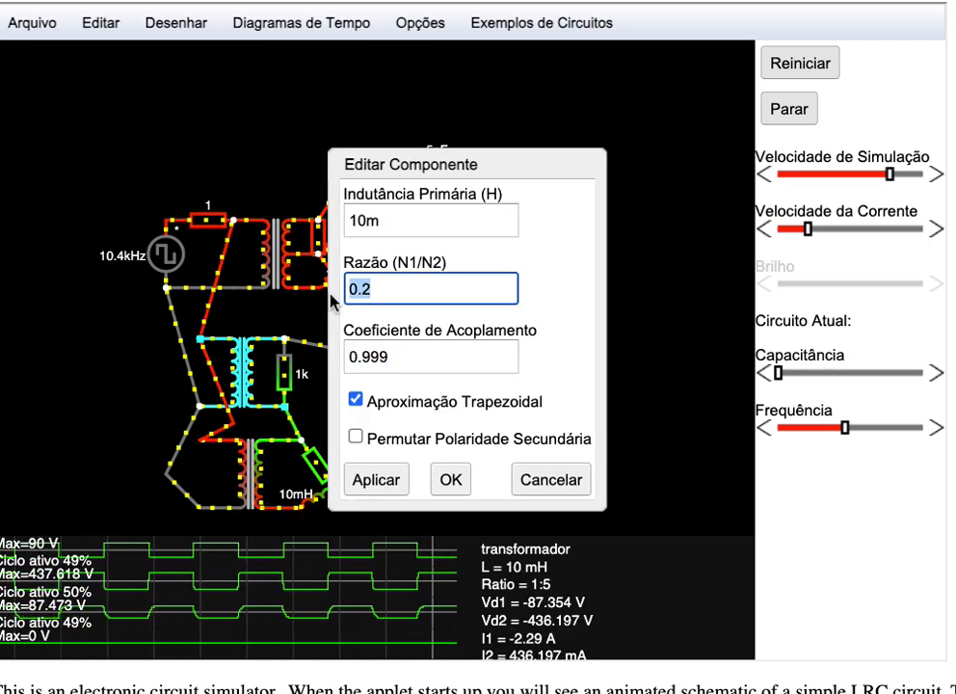
click(449, 484)
Step: Compare the turns ratio and coupling coefficient of the lowest transformer, the one connected to the 10 mH inductor
right_click(246, 460)
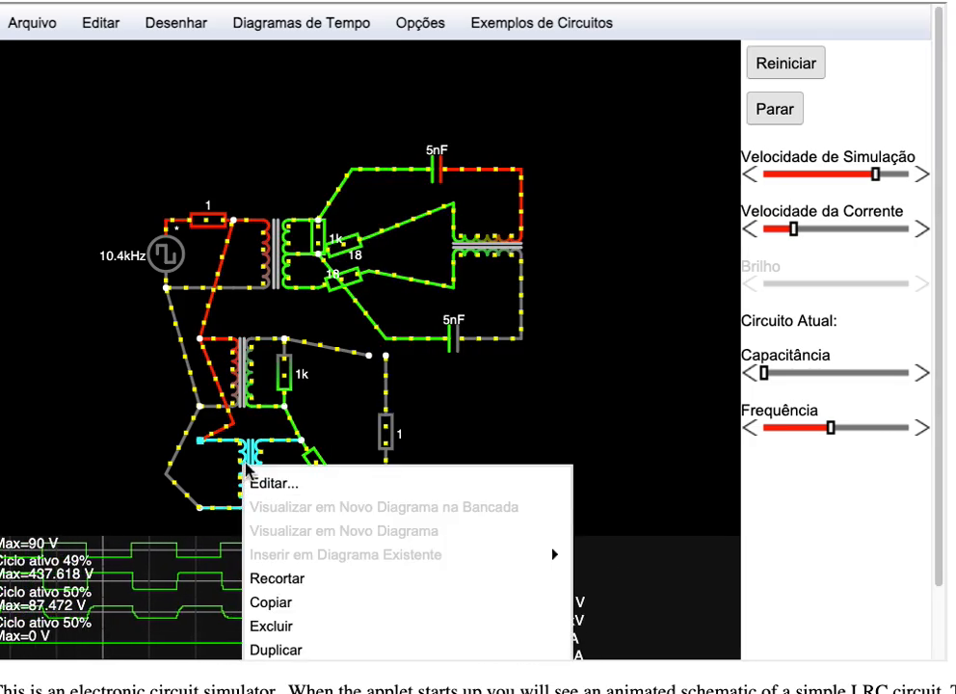
scroll(275, 482, down, 1)
click(260, 421)
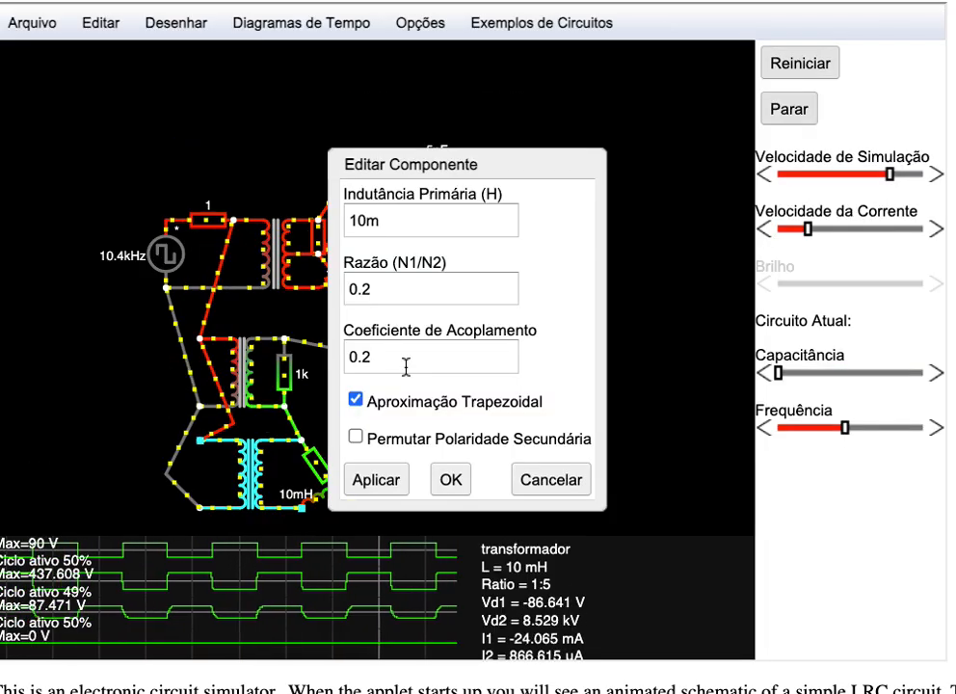
drag(382, 300, 344, 297)
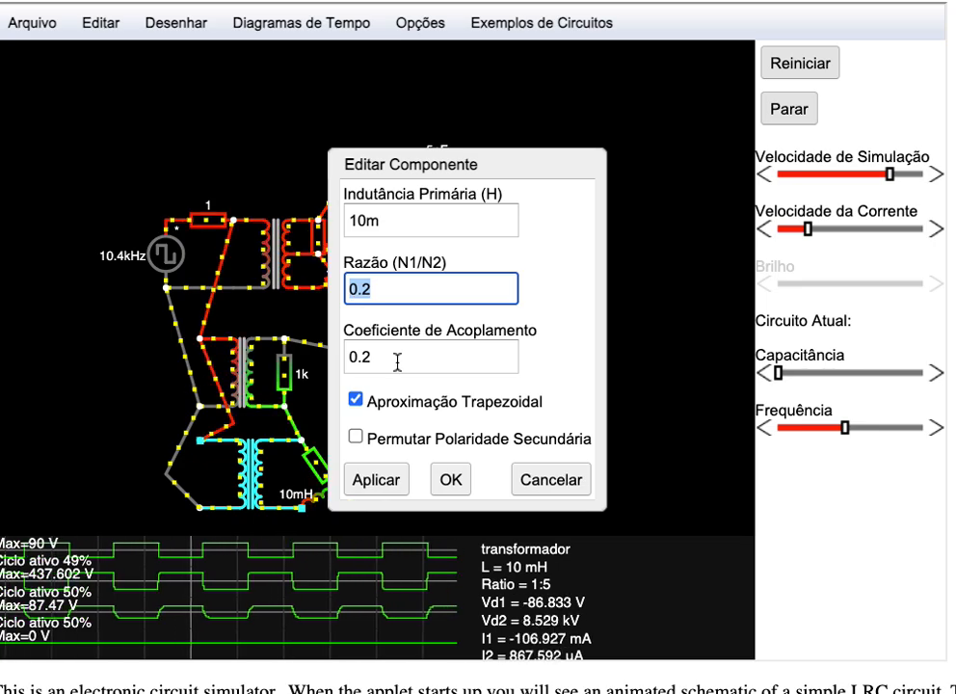
drag(397, 361, 344, 355)
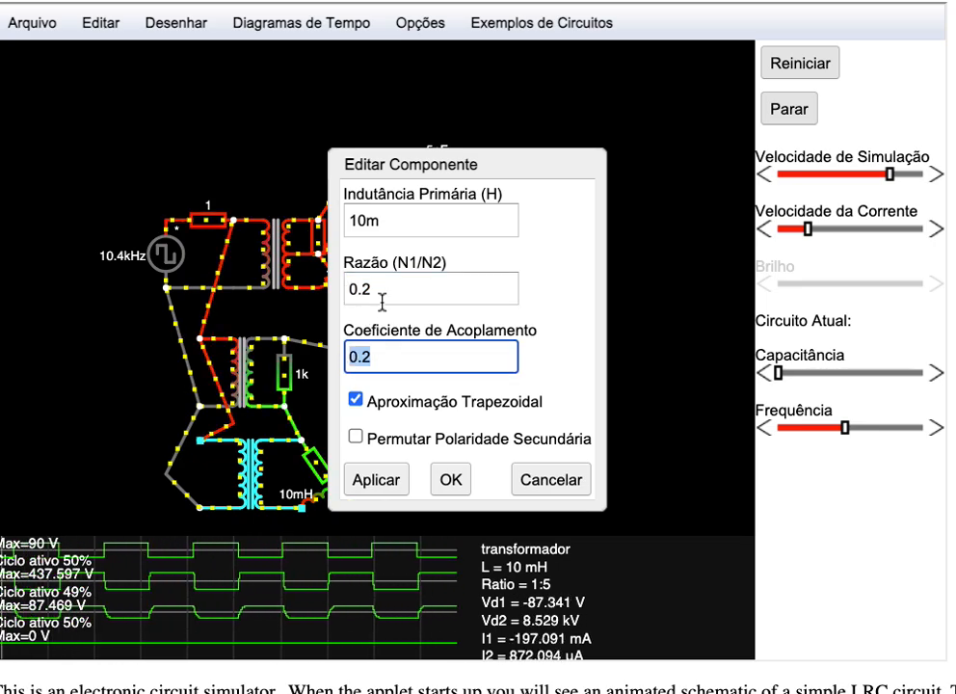
drag(382, 301, 342, 294)
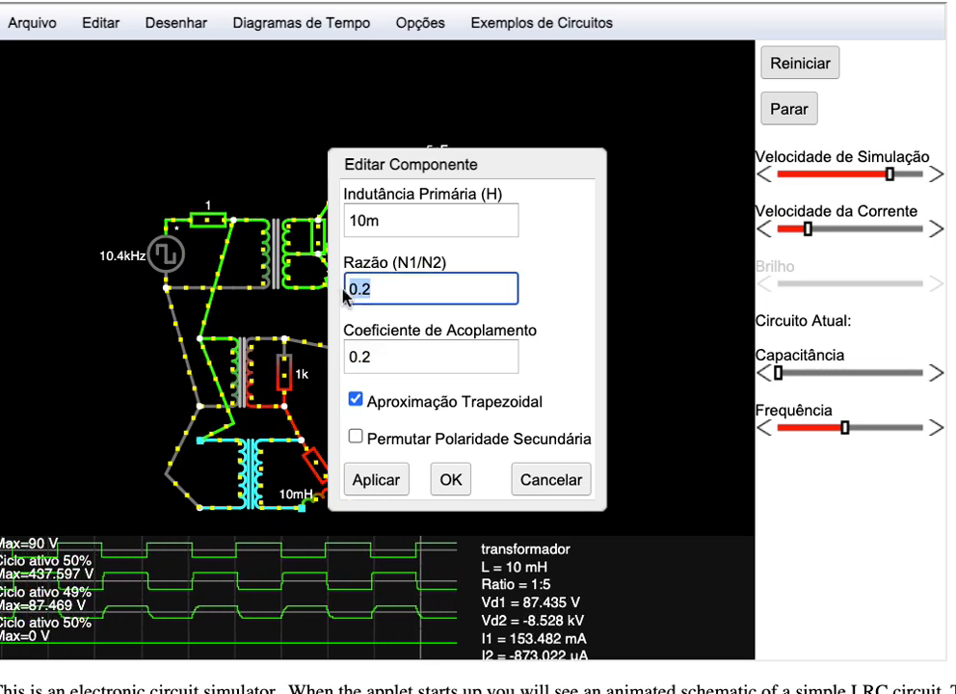
click(451, 482)
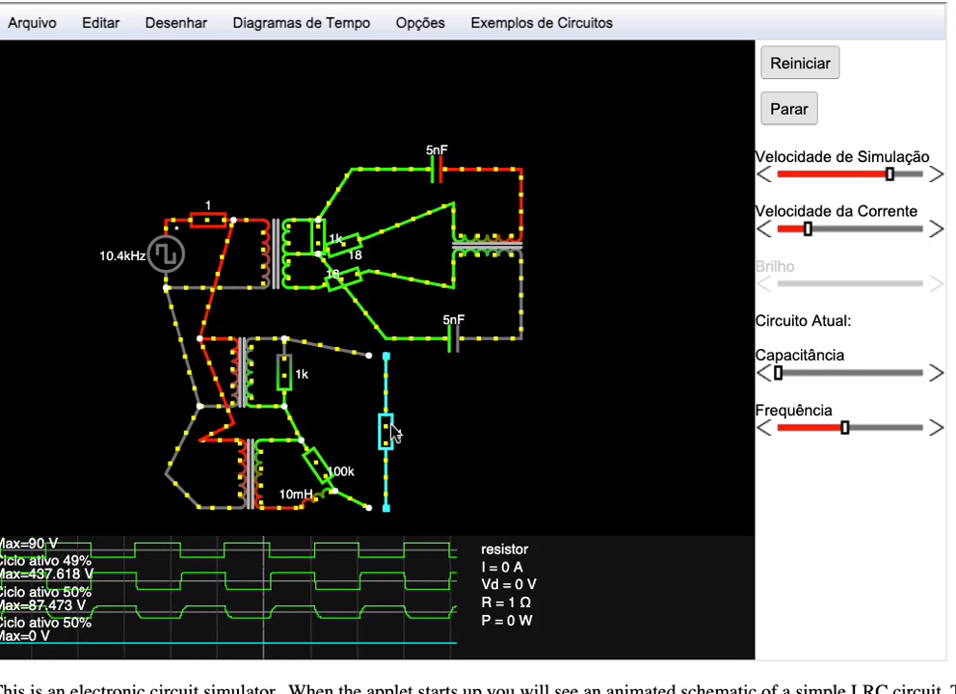
Step: Move the detached 1 ohm resistor farther from the open terminals and set the 100k resistor beside the 10 mH inductor to 1000k
drag(385, 431, 420, 434)
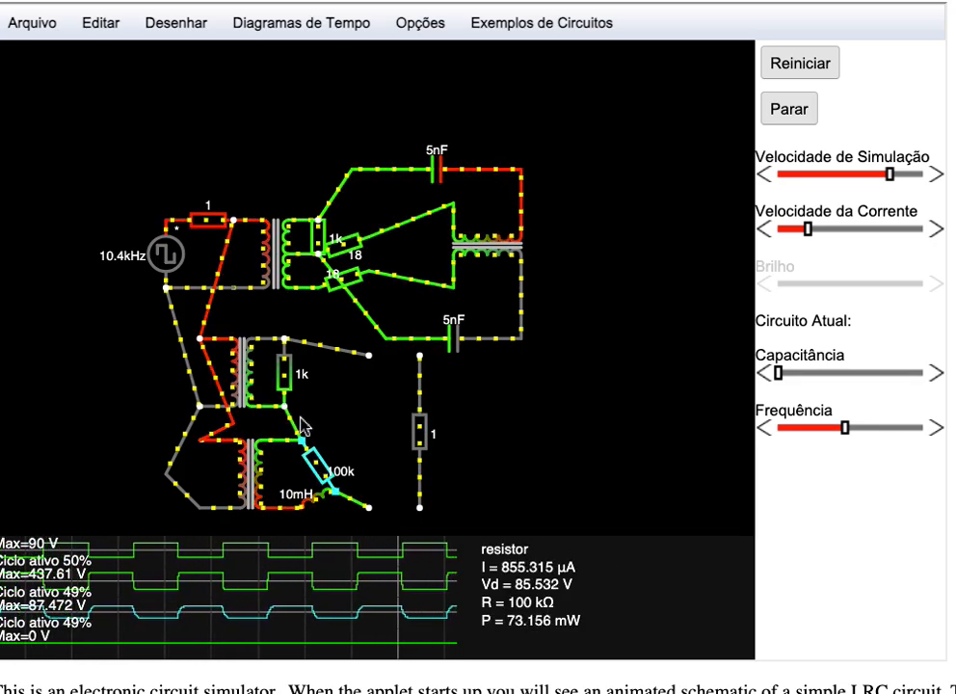
right_click(327, 476)
scroll(334, 487, down, 2)
mouse_move(334, 487)
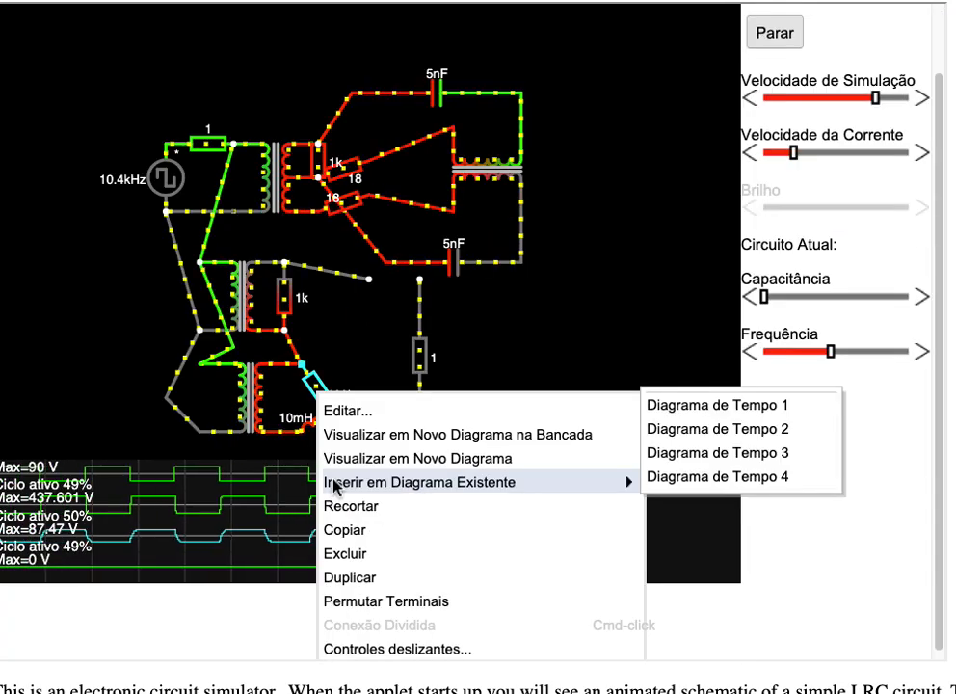
click(332, 411)
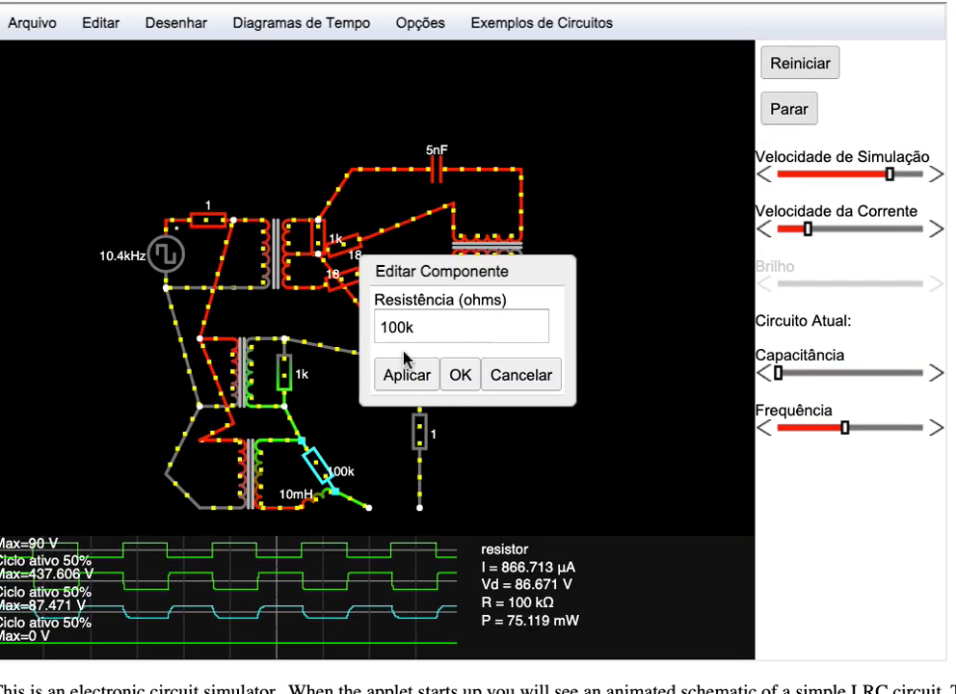
text(0)
click(459, 375)
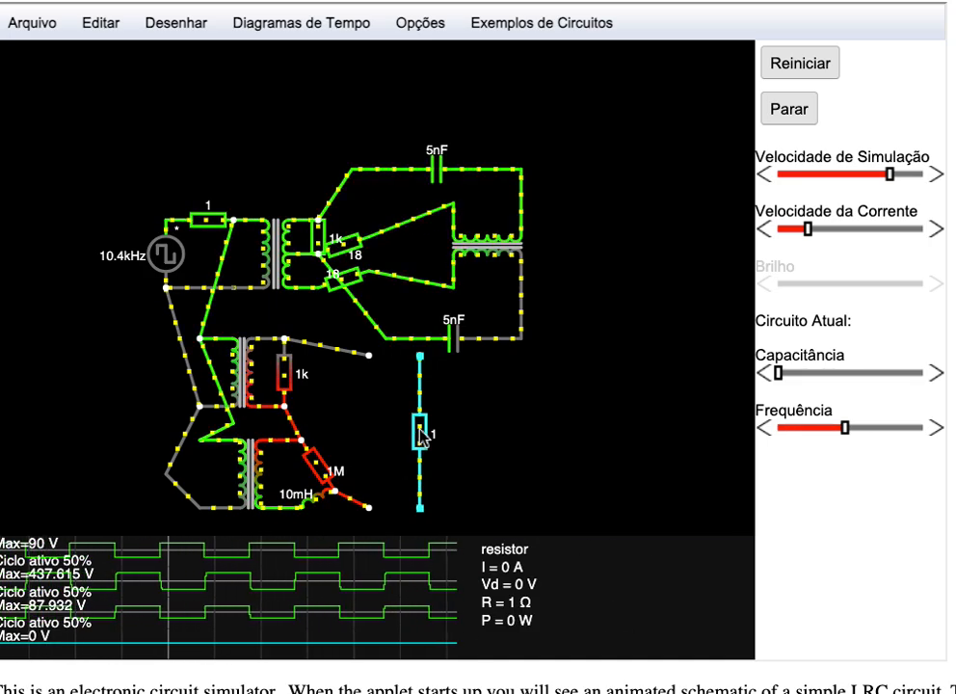
Step: Connect the 1 ohm resistor across the two open output terminals to view the waveforms, and detach it again
drag(420, 439, 375, 437)
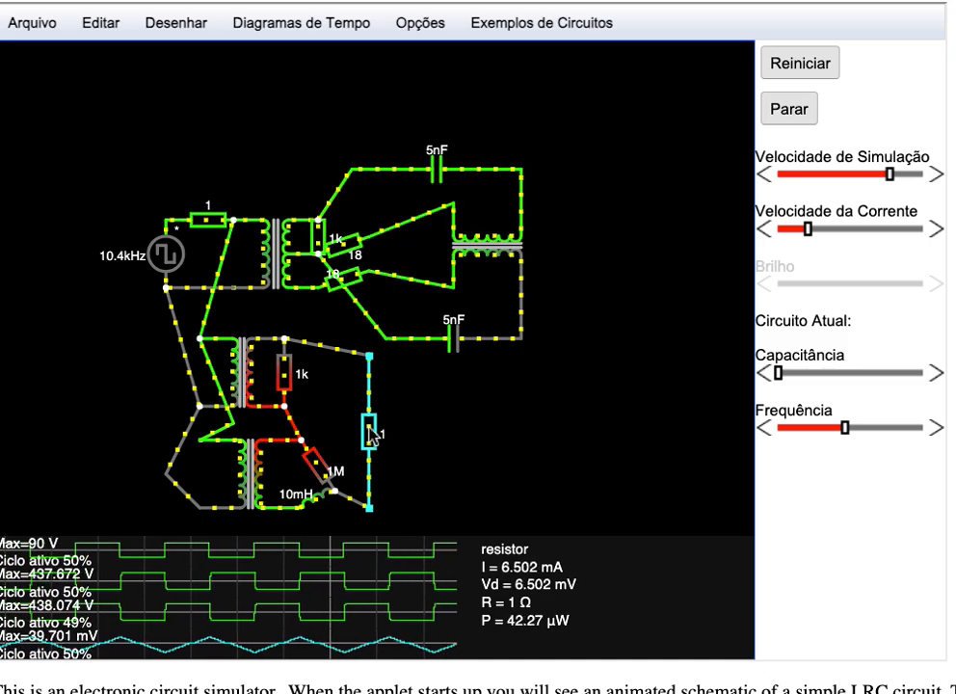
drag(377, 438, 430, 439)
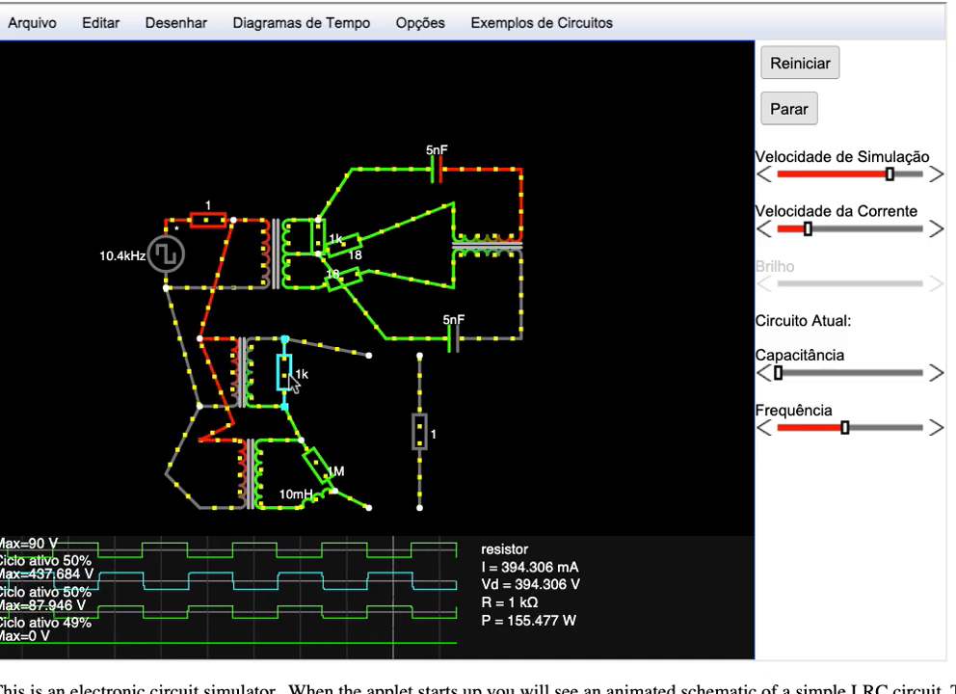
Step: Set the resistor across the middle transformer's secondary to 1000k
right_click(292, 382)
click(289, 393)
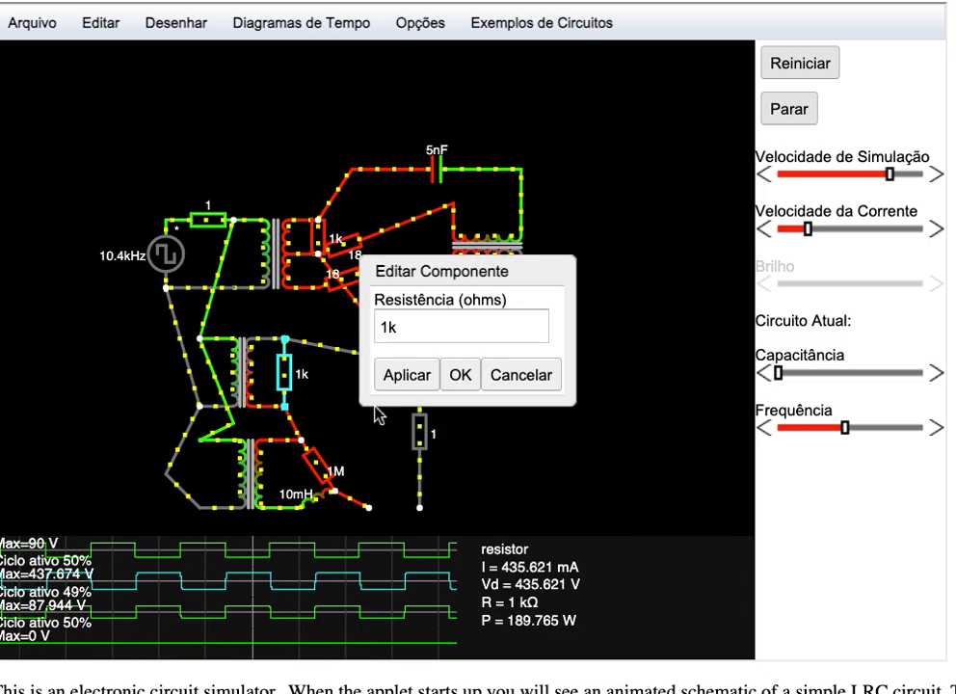
click(386, 328)
text(000)
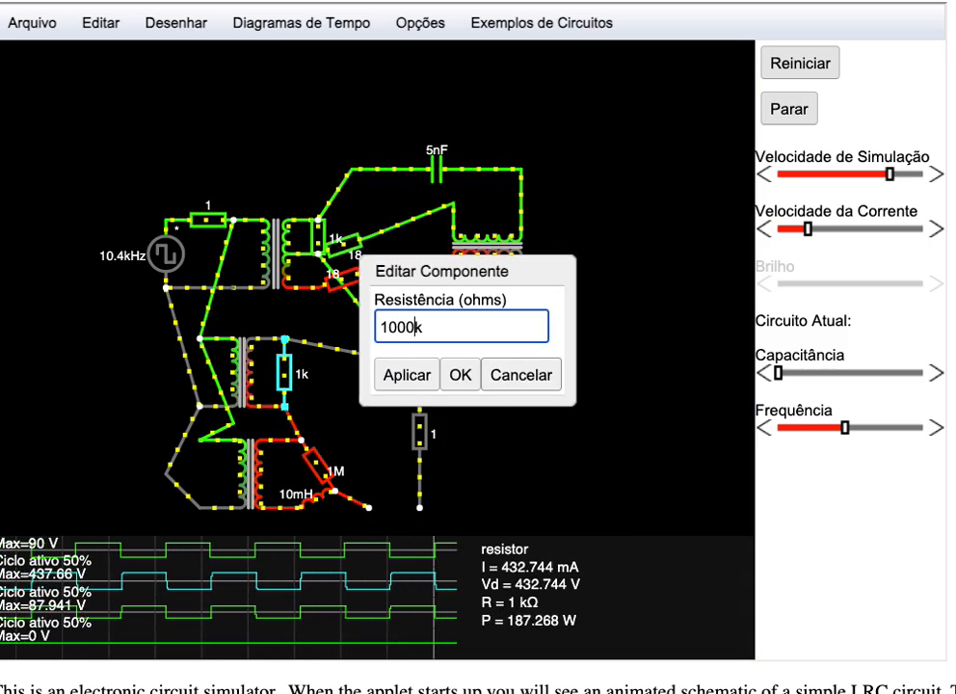
click(459, 375)
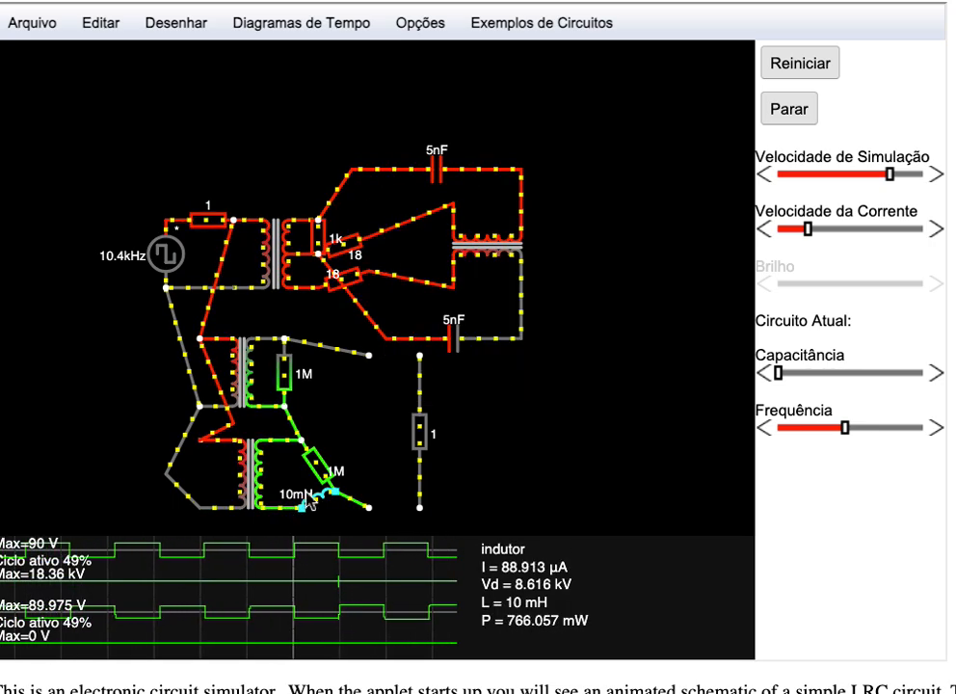
Step: Test the modified circuit by bridging the open output terminals with the 1 ohm resistor, and pull it away from them again
mouse_move(69, 591)
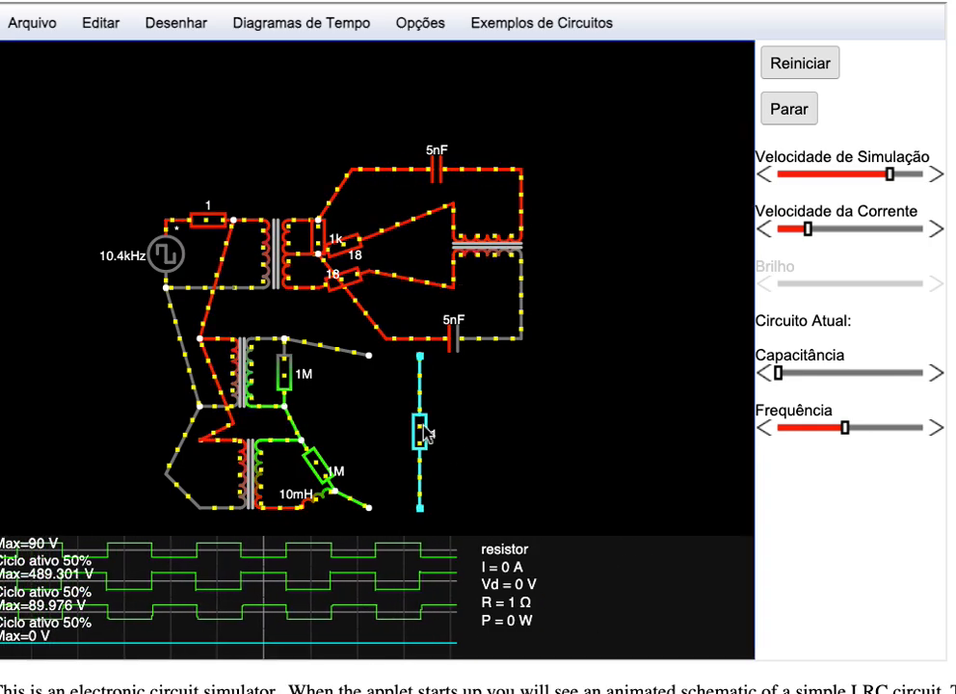
drag(428, 433, 382, 434)
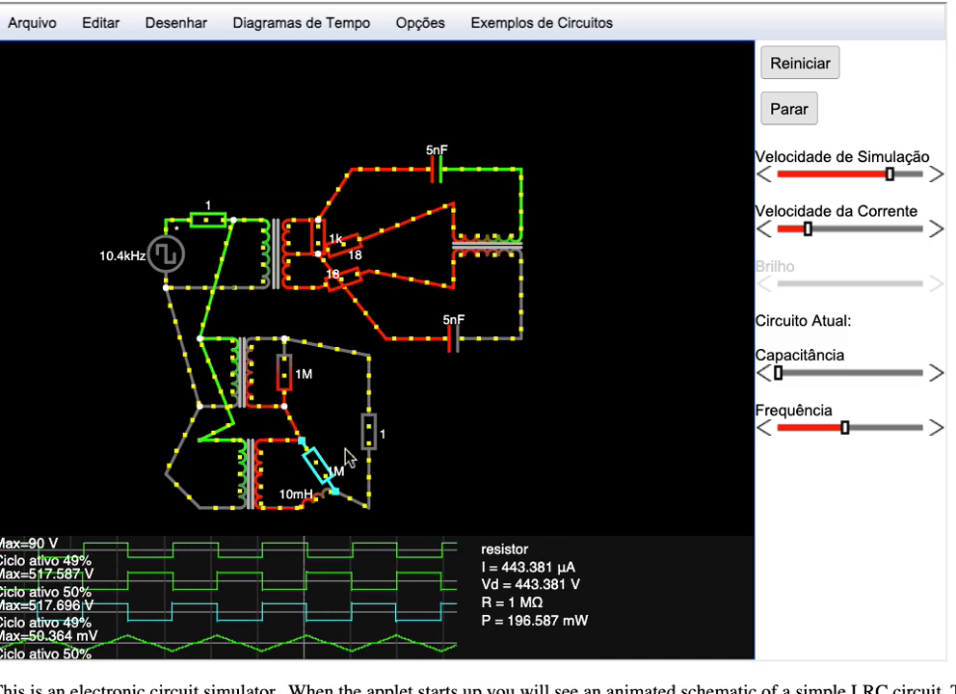
drag(368, 464, 399, 464)
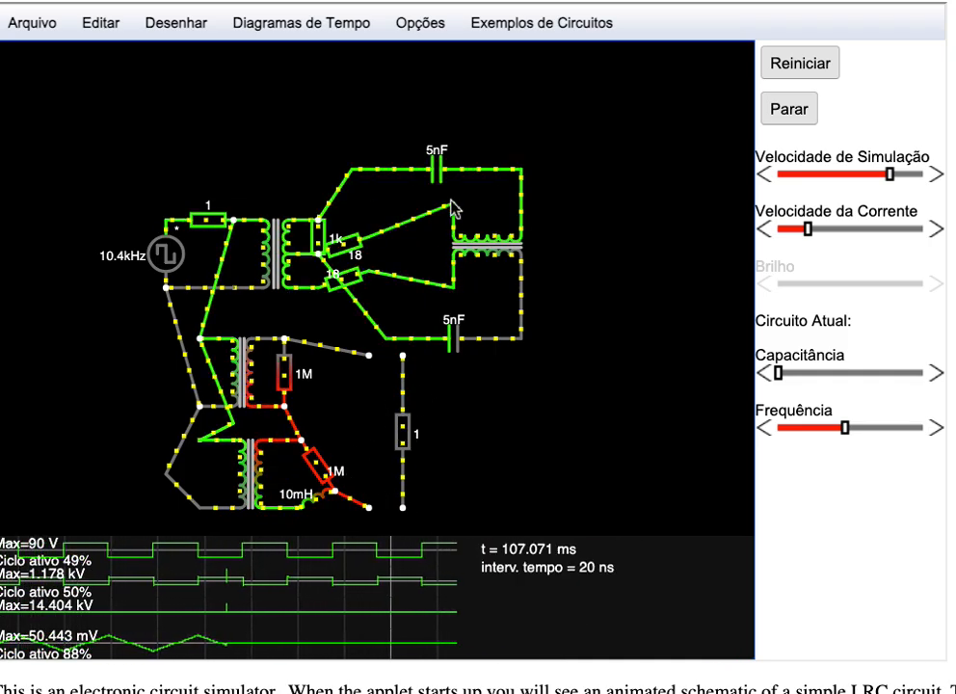